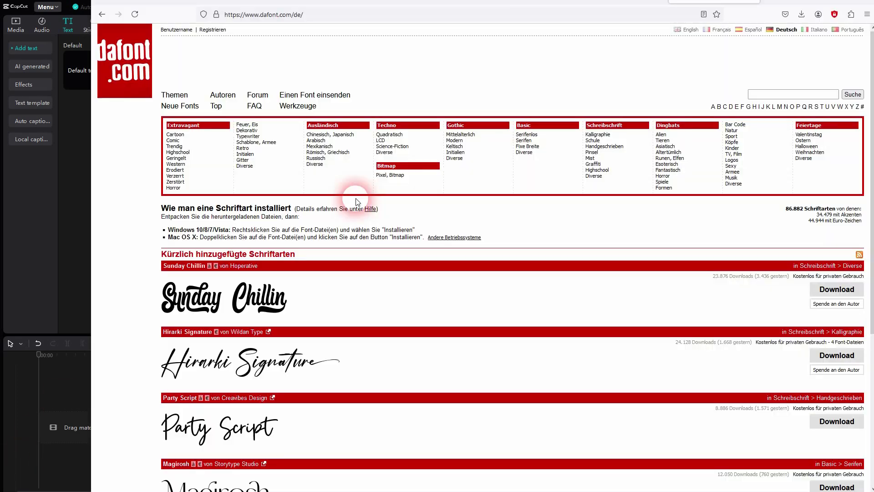
{"action": "scroll", "coordinate": [601, 267], "scroll_direction": "down", "scroll_amount": 3}
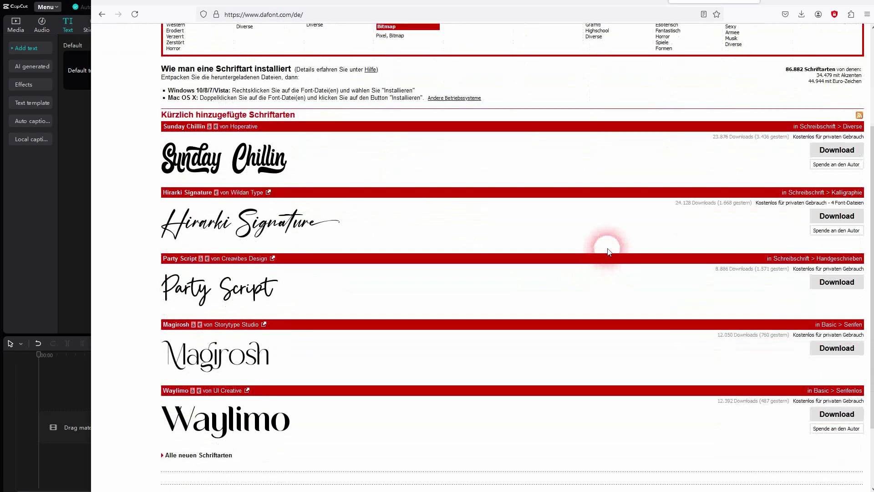
Step: Download the Sunday Chillin font from dafont.com
{"action": "left_click", "coordinate": [837, 151]}
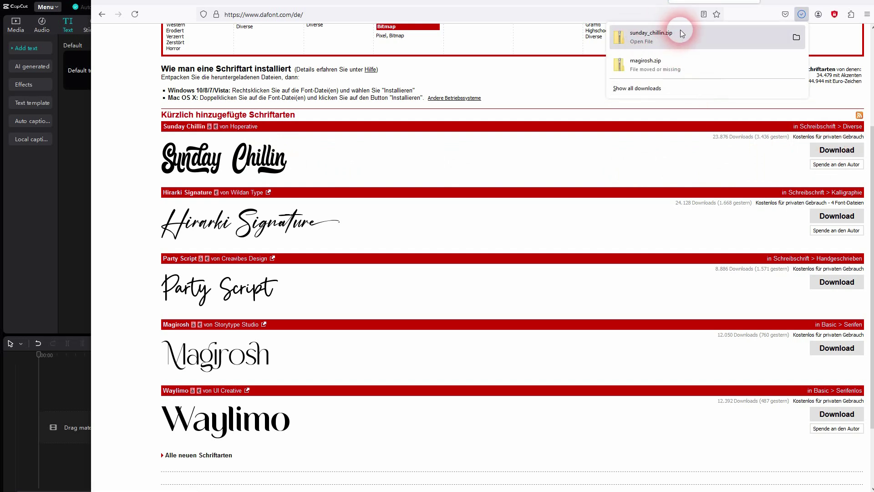
Step: Extract all files from sunday_chillin.zip in the Downloads folder
{"action": "left_click", "coordinate": [663, 35]}
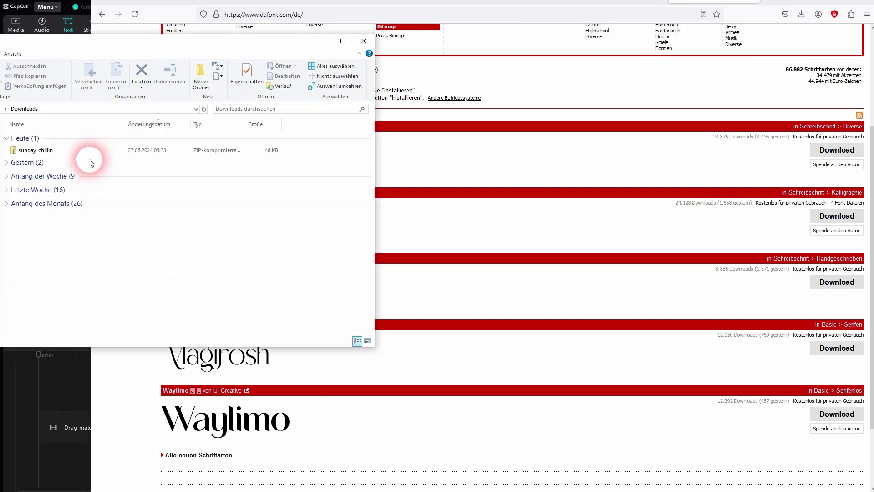
{"action": "left_click", "coordinate": [31, 152]}
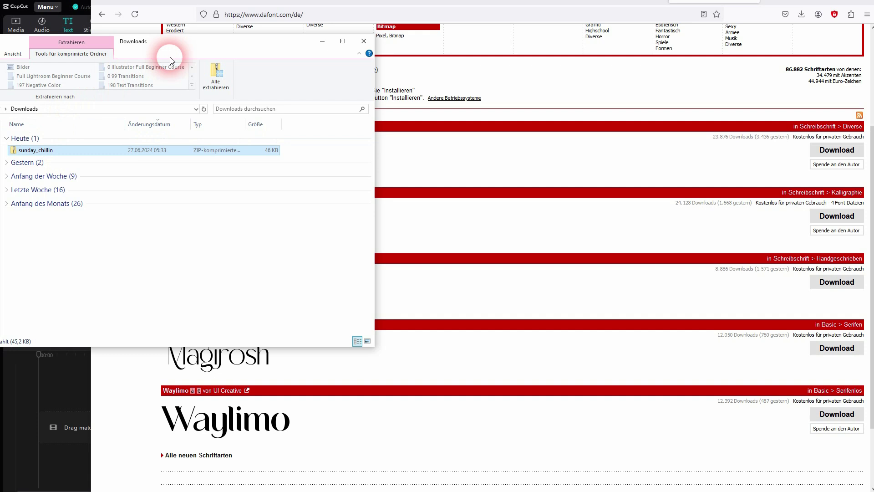
{"action": "left_click", "coordinate": [88, 55]}
{"action": "left_click", "coordinate": [216, 77]}
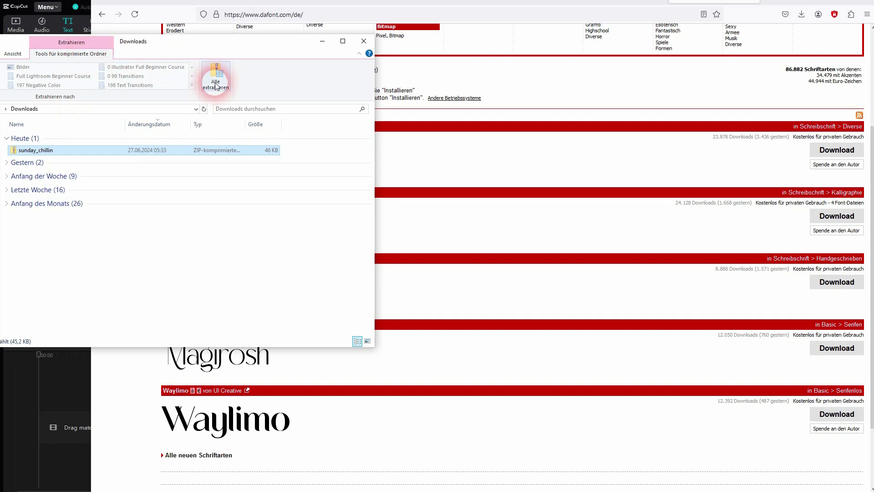
{"action": "left_click", "coordinate": [365, 272]}
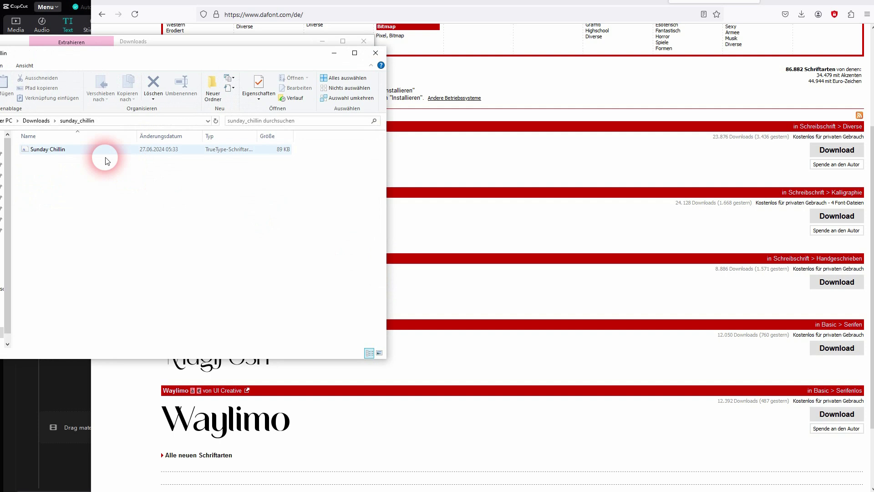
Step: Open the extracted sunday_chillin folder and preview the Sunday Chillin font file
{"action": "left_click", "coordinate": [374, 52]}
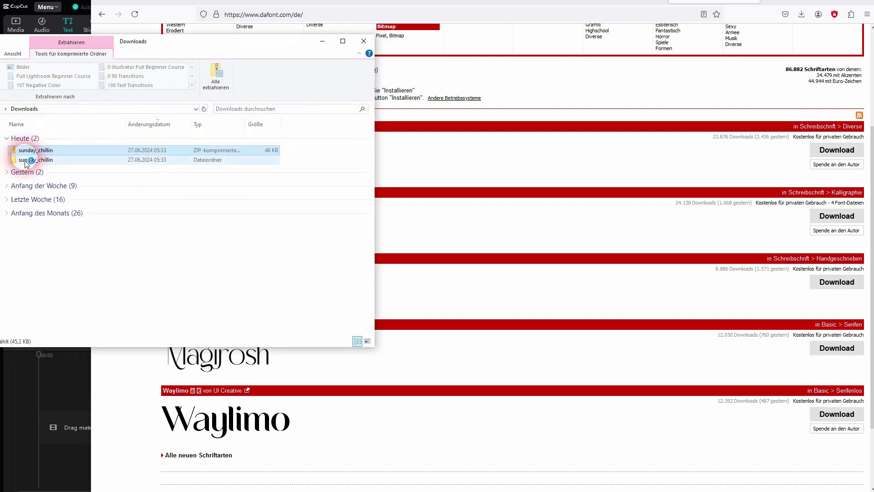
{"action": "double_click", "coordinate": [45, 161]}
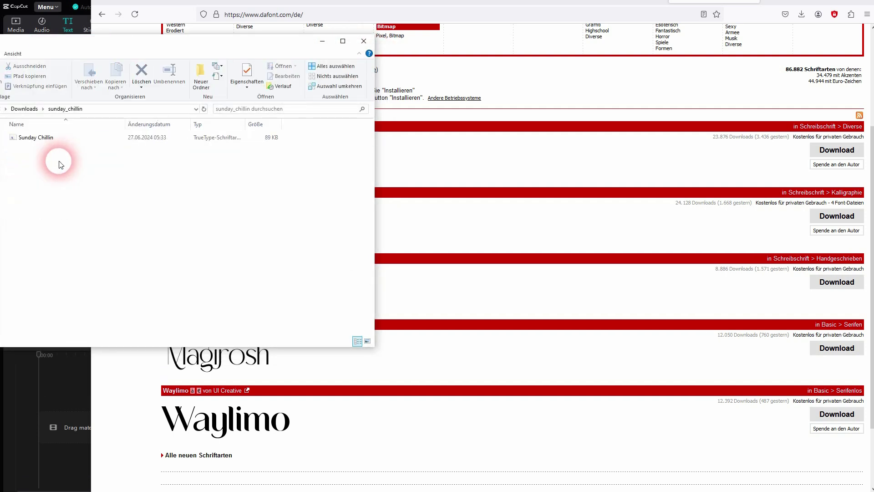
{"action": "double_click", "coordinate": [36, 139]}
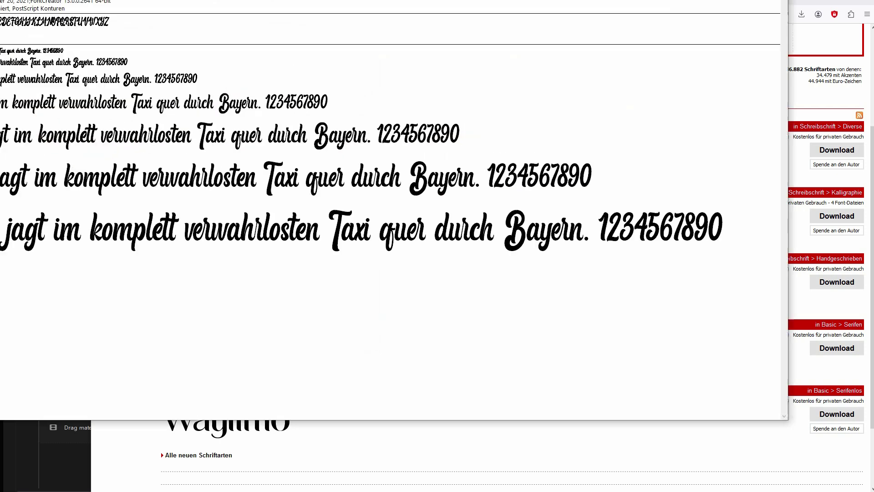
Step: Install Sunday Chillin from Font Viewer with Installieren, then close the preview
{"action": "left_click_drag", "start_coordinate": [196, 10], "coordinate": [200, 21]}
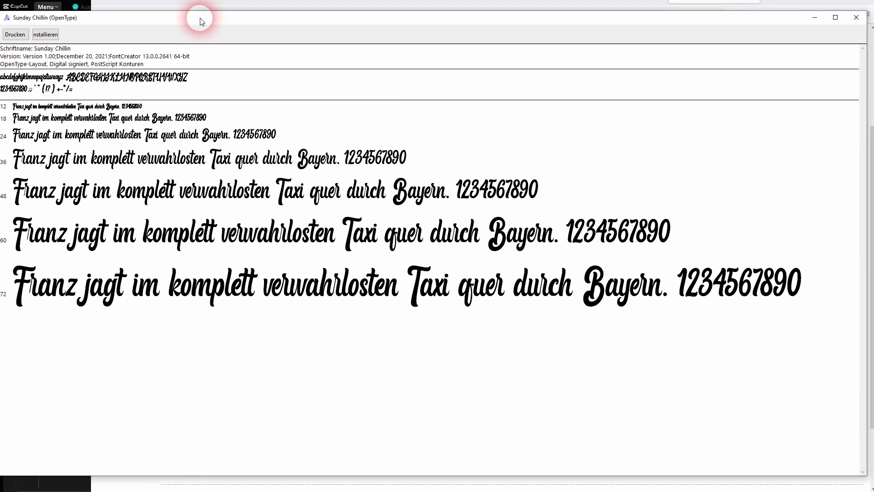
{"action": "left_click", "coordinate": [45, 34]}
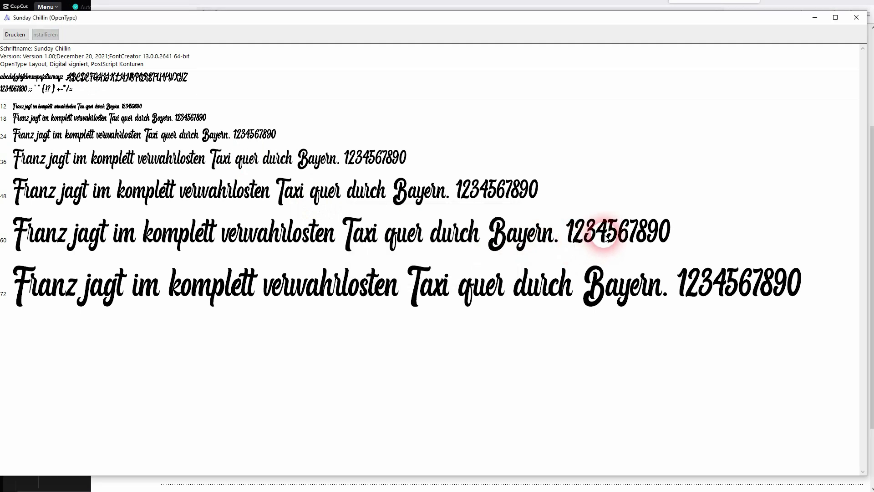
{"action": "left_click", "coordinate": [856, 17]}
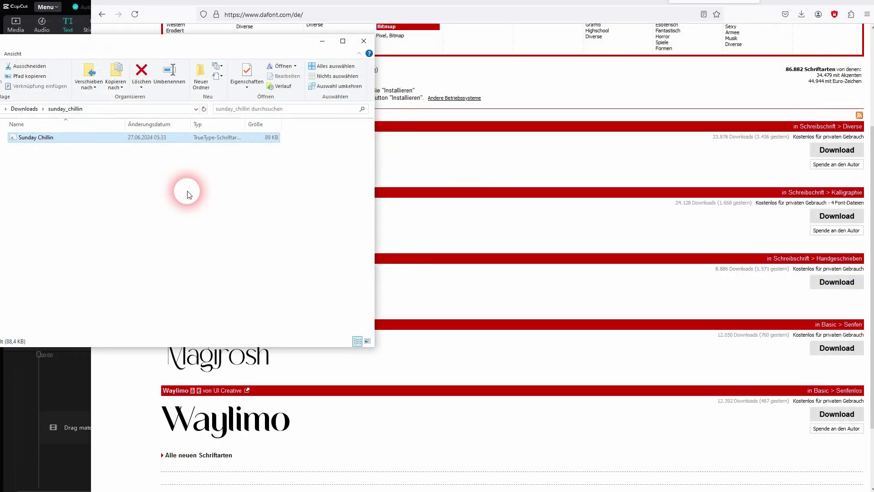
Step: Add Default text, try the first 'sunday' font result, then add Default text in project 0627 (1)
{"action": "left_click", "coordinate": [321, 41]}
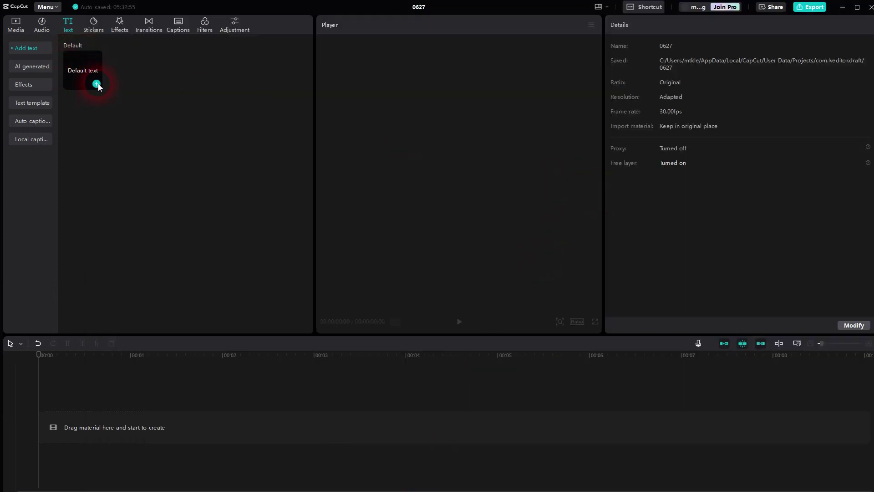
{"action": "left_click", "coordinate": [96, 84]}
{"action": "left_click", "coordinate": [495, 151]}
{"action": "left_click", "coordinate": [674, 110]}
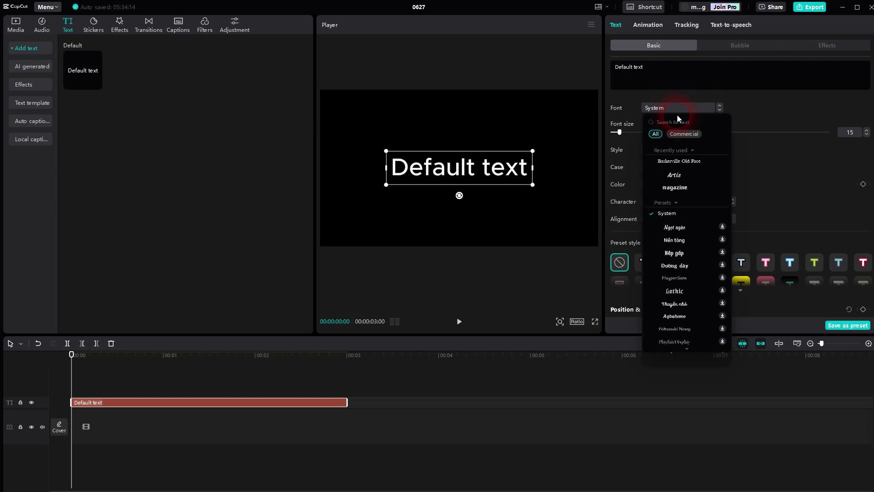
{"action": "type", "text": "sunday"}
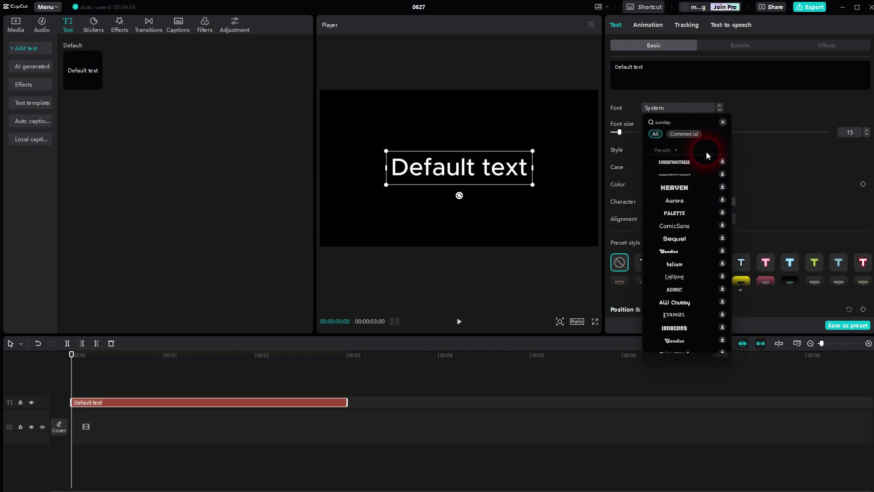
{"action": "left_click", "coordinate": [707, 158]}
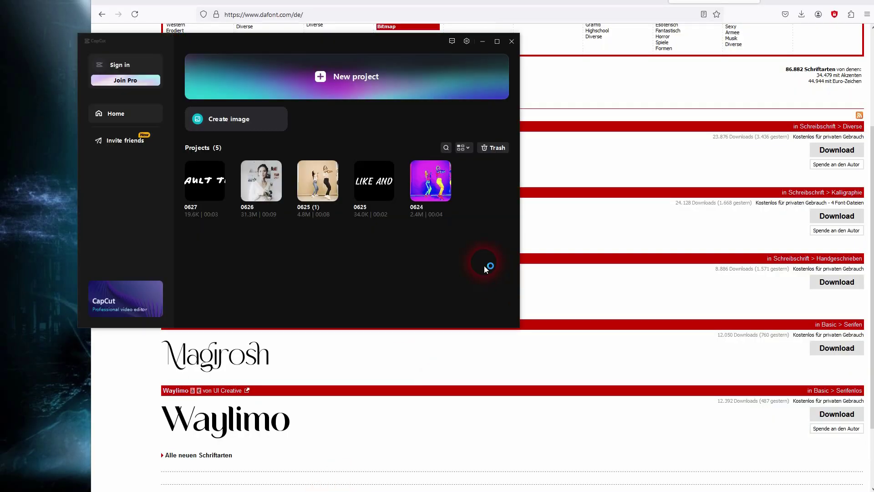
{"action": "left_click", "coordinate": [68, 26]}
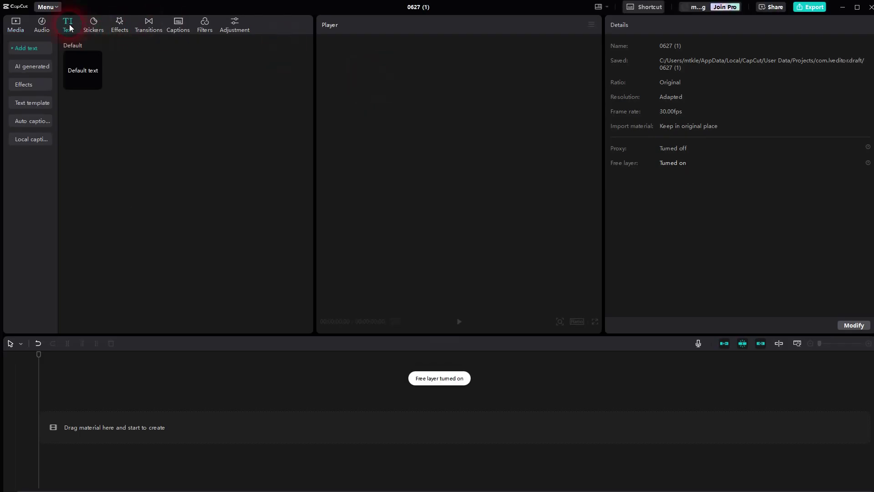
{"action": "left_click", "coordinate": [97, 84]}
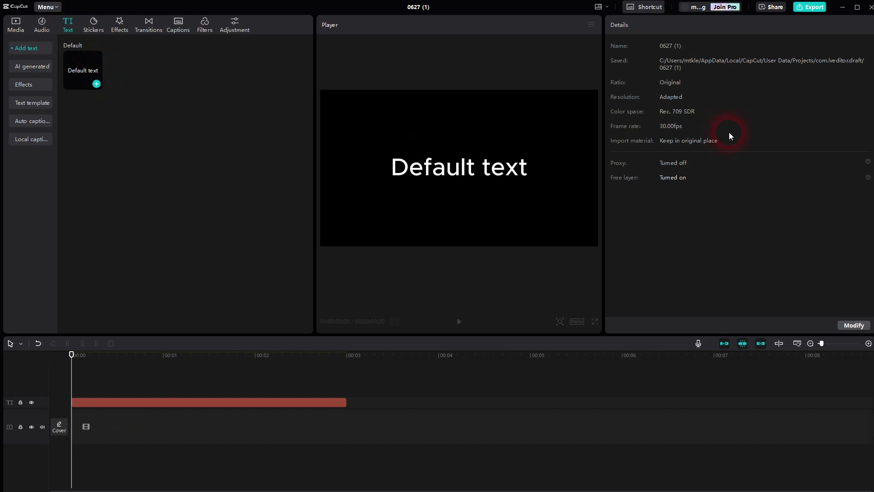
Step: Set the text clip font to Sunday Chillin under System font and enlarge the text box
{"action": "left_click", "coordinate": [690, 106]}
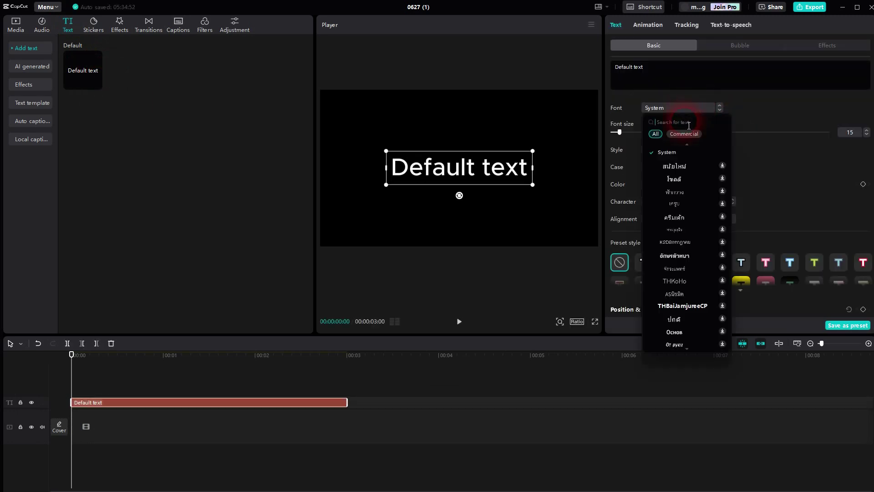
{"action": "type", "text": "sunday"}
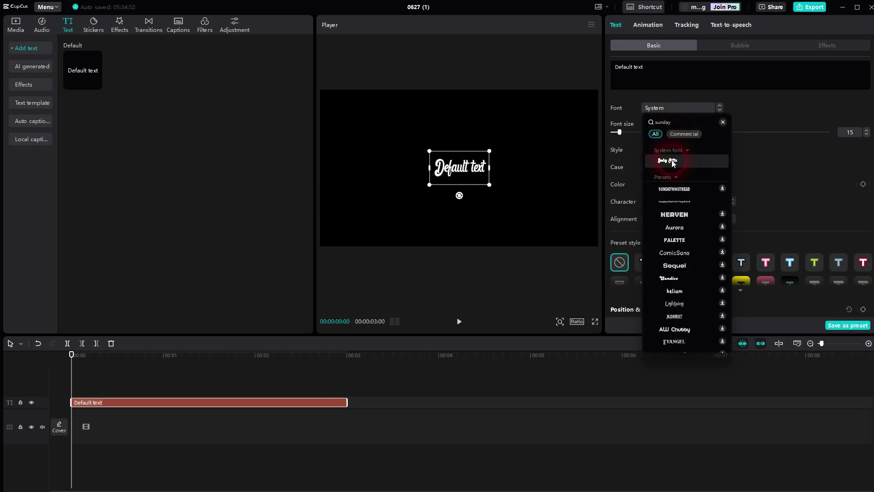
{"action": "left_click", "coordinate": [687, 151]}
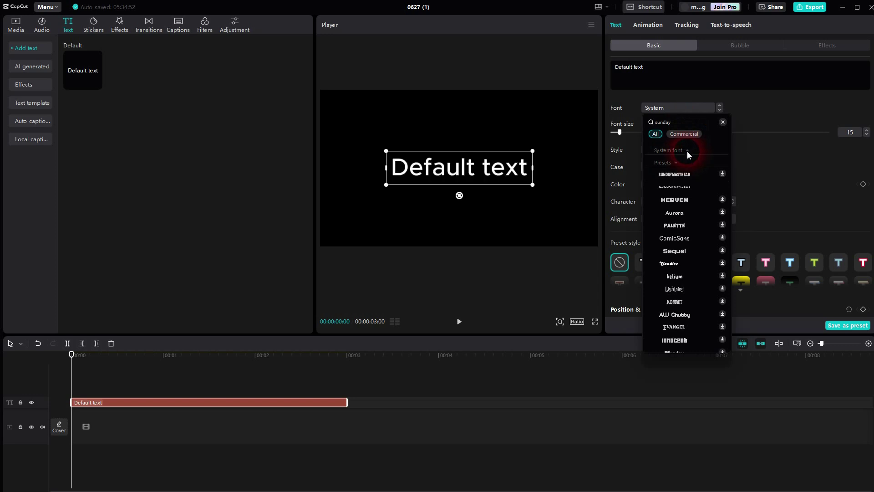
{"action": "left_click", "coordinate": [687, 151]}
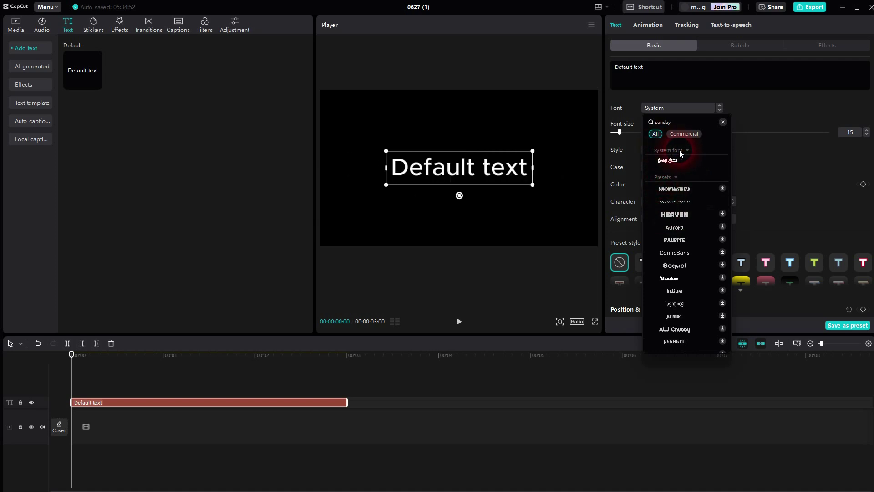
{"action": "left_click", "coordinate": [672, 164]}
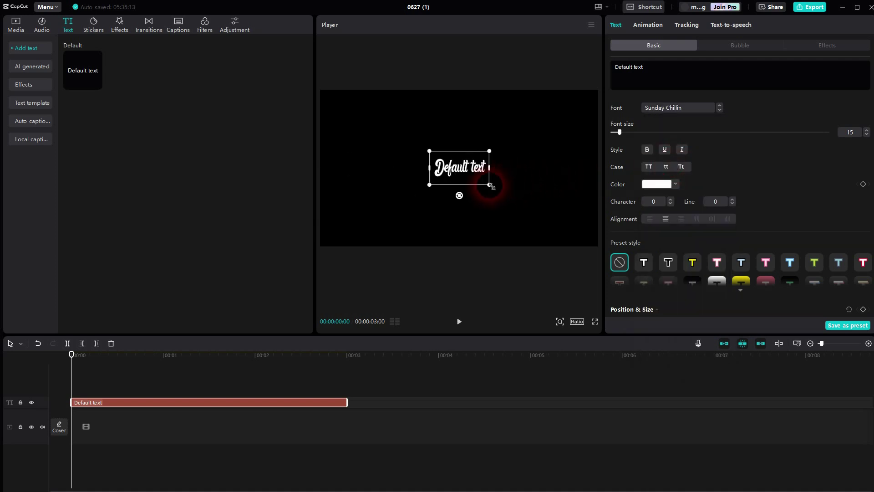
{"action": "left_click_drag", "start_coordinate": [490, 185], "coordinate": [570, 231]}
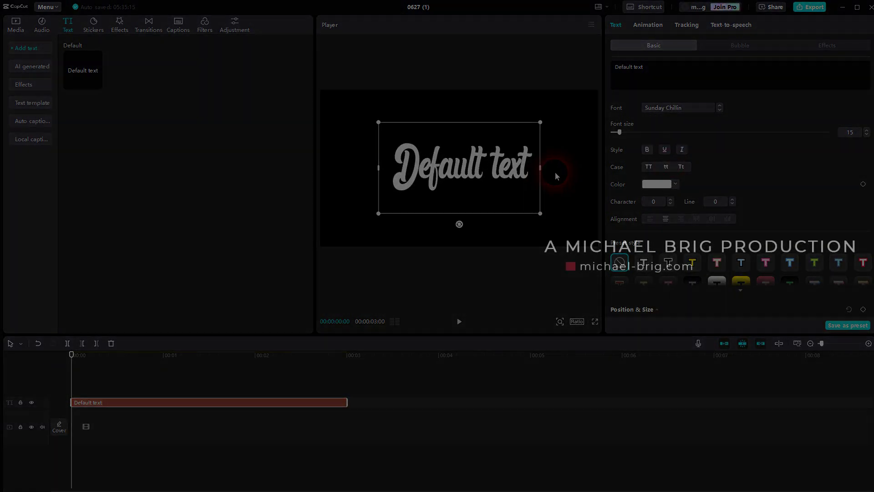